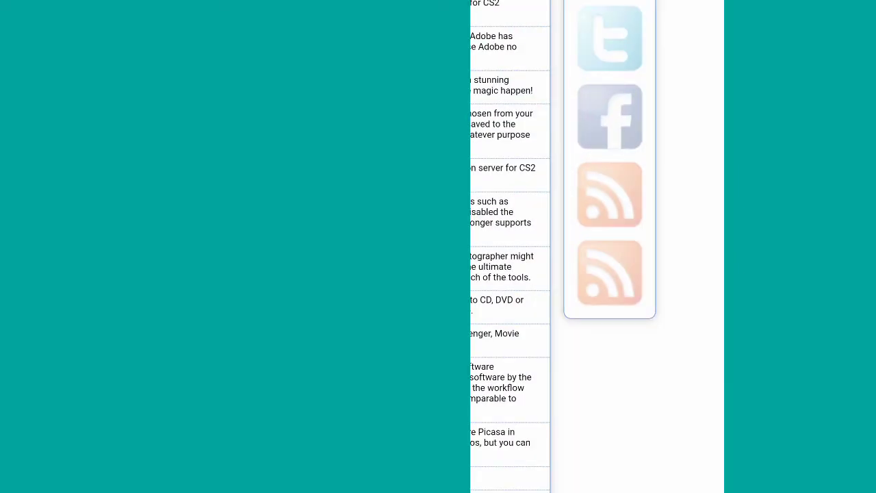
Scroll back to the top of the 100-downloads Photopea page
scroll(565, 246, up, 10)
Search Google for 'download photopea app on mobile' and open the 100-downloads result
click(582, 11)
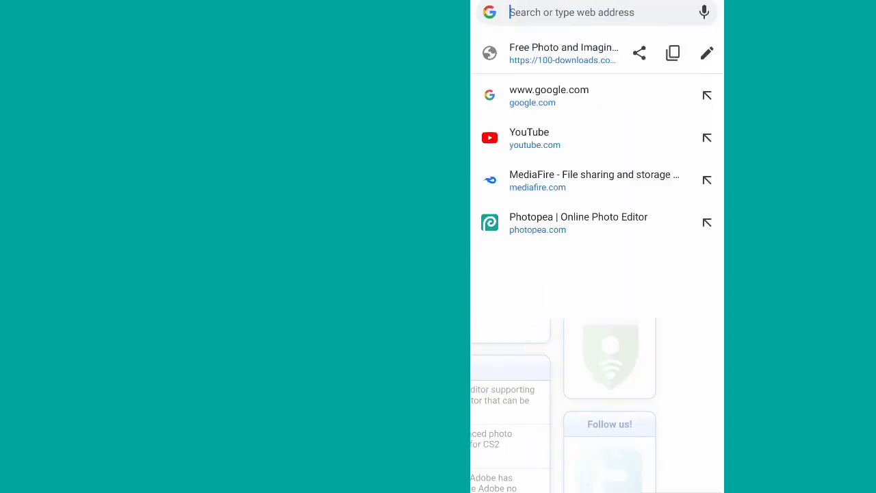
click(549, 96)
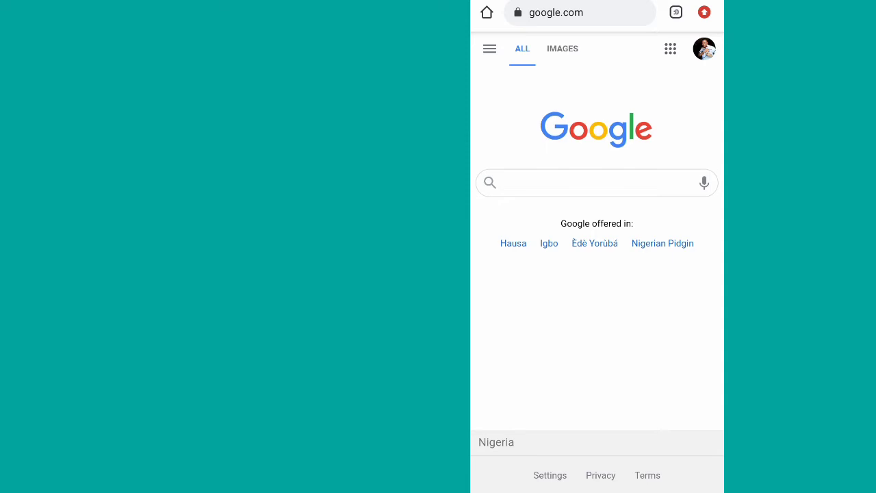
click(595, 182)
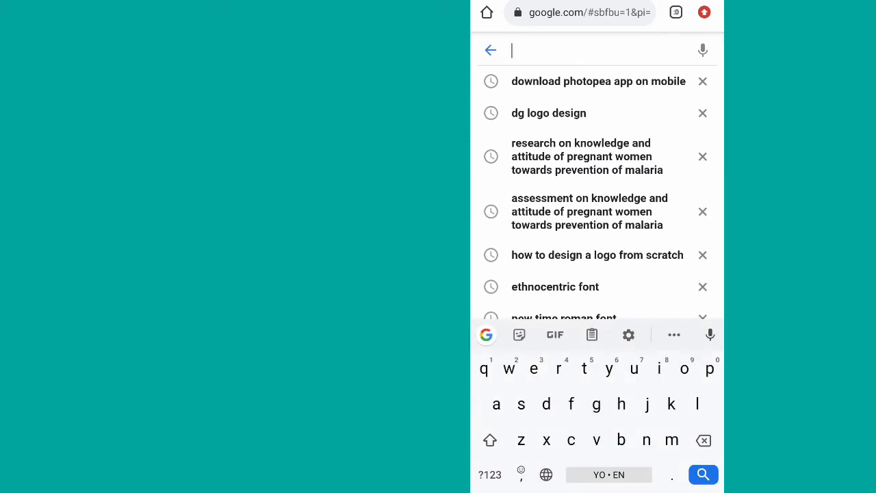
text(download phot)
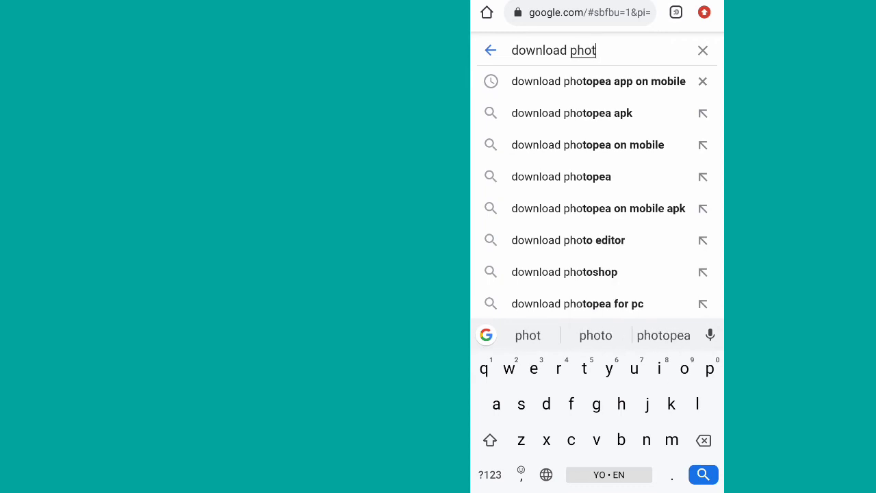
click(663, 335)
text(app on mobi)
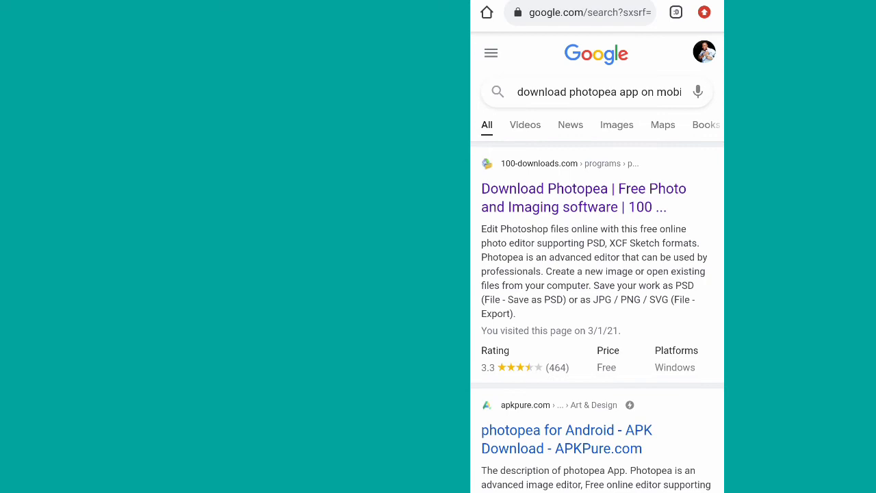
click(583, 189)
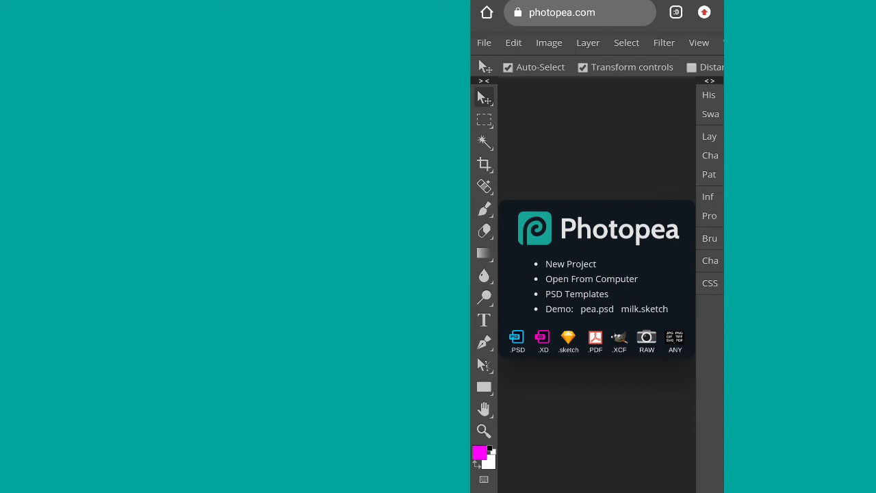
Browse Photopea's Filter, Account and Select menus along the menu bar
click(664, 42)
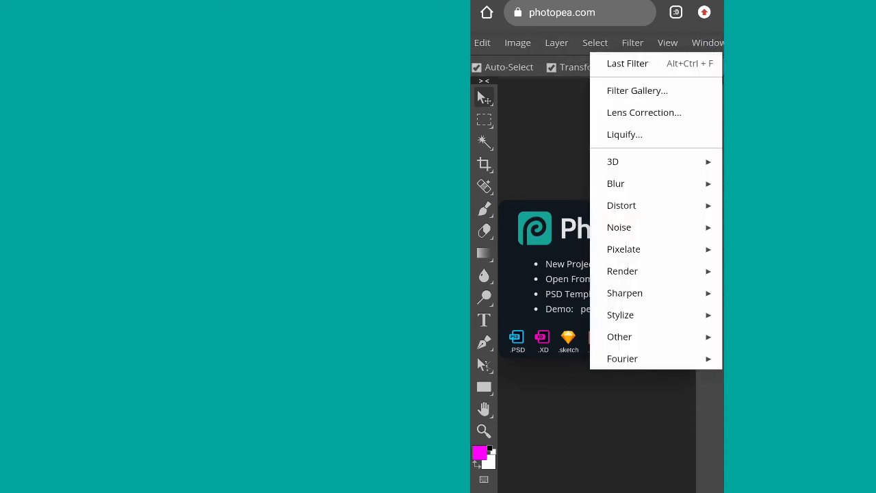
drag(634, 43, 545, 42)
click(707, 42)
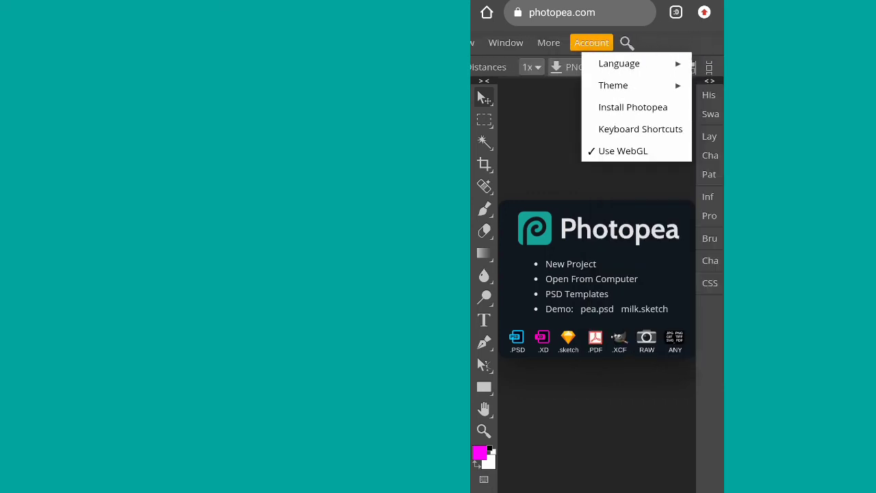
click(591, 43)
drag(507, 42, 674, 43)
drag(559, 42, 627, 42)
click(626, 42)
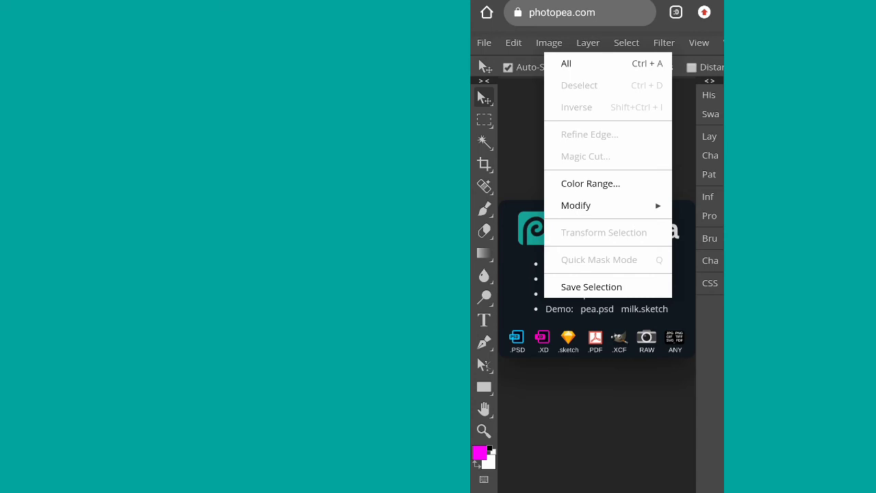
click(588, 42)
click(627, 42)
drag(685, 42, 576, 43)
drag(650, 42, 475, 43)
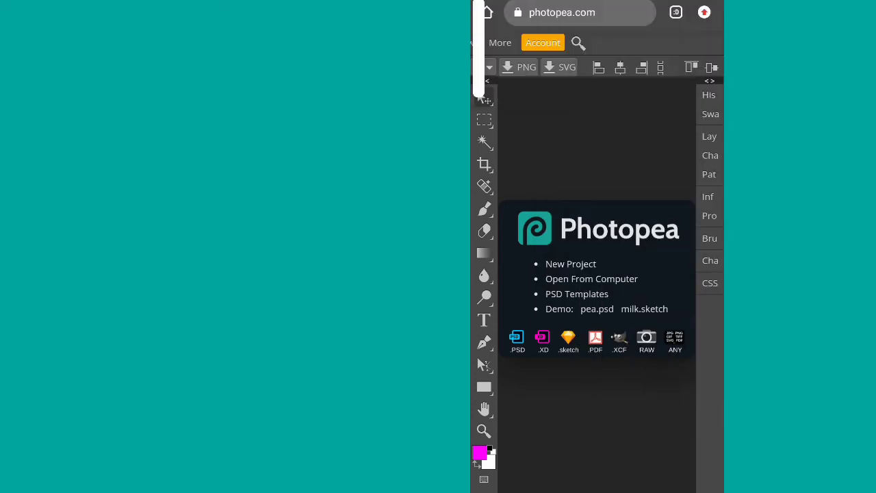
drag(500, 43, 620, 42)
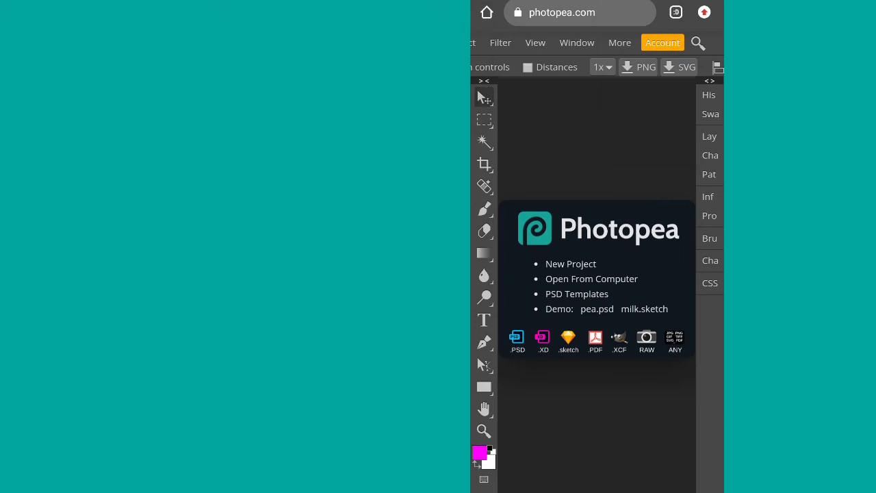
Install Photopea to the home screen via More > Install Photopea and confirm Add
click(620, 42)
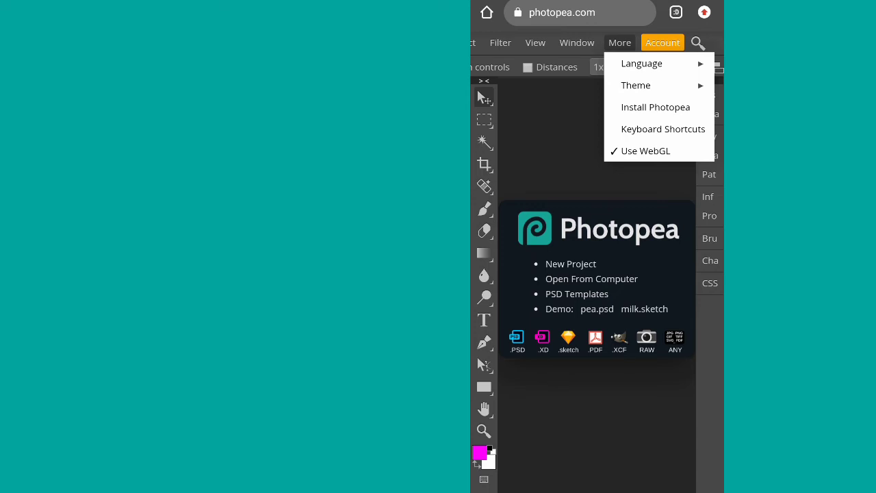
click(655, 107)
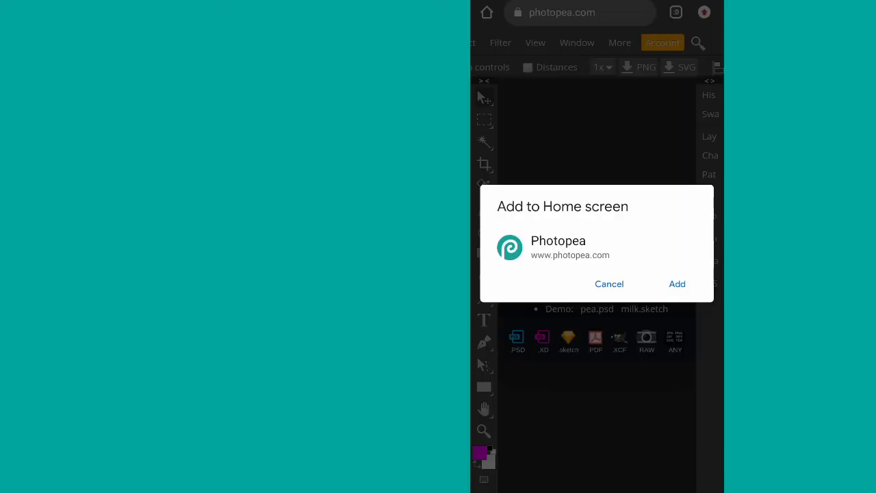
click(677, 283)
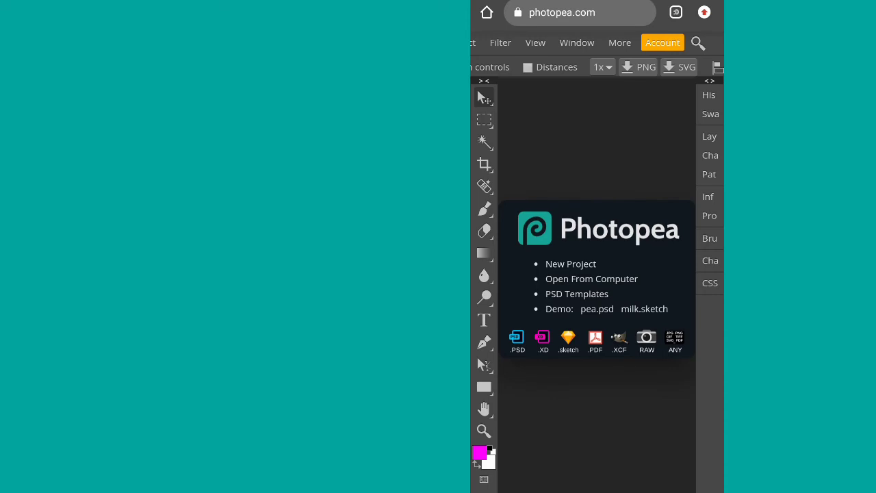
Go to the Android home screen and open the app drawer's search
key(super)
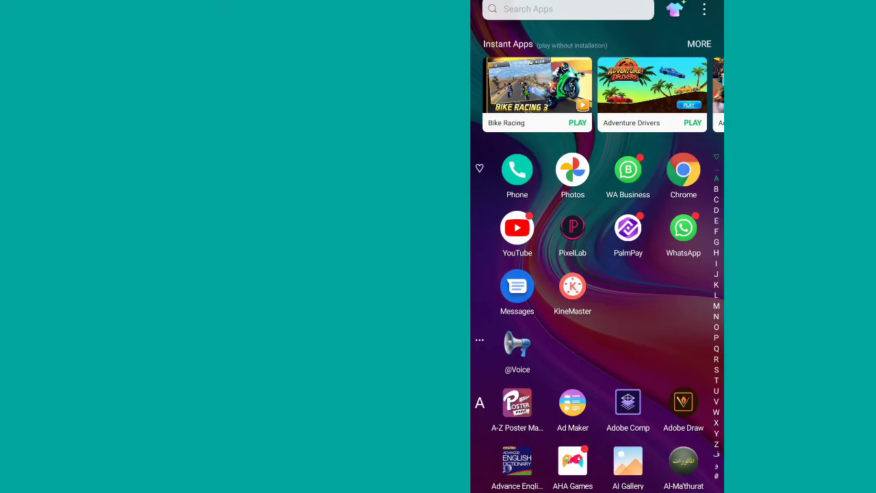
key(Escape)
drag(597, 411, 597, 137)
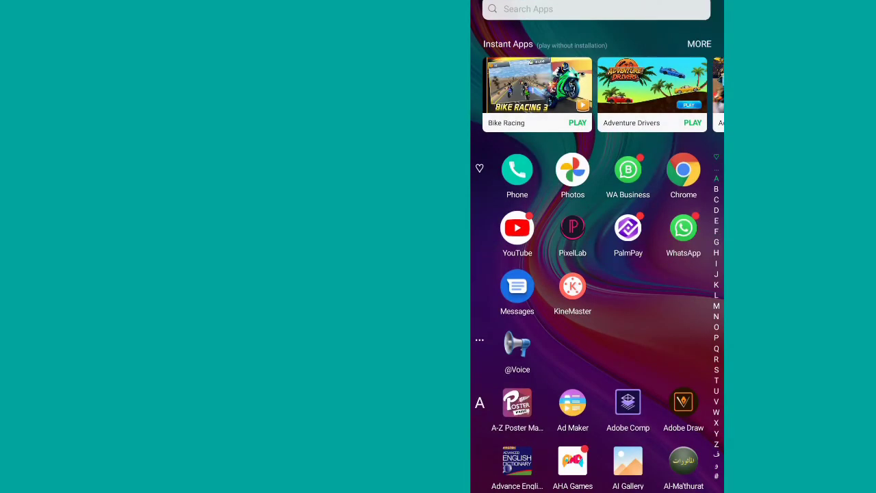
click(595, 9)
Search the installed apps for 'Photop', fixing mistyped text along the way
text(Photo)
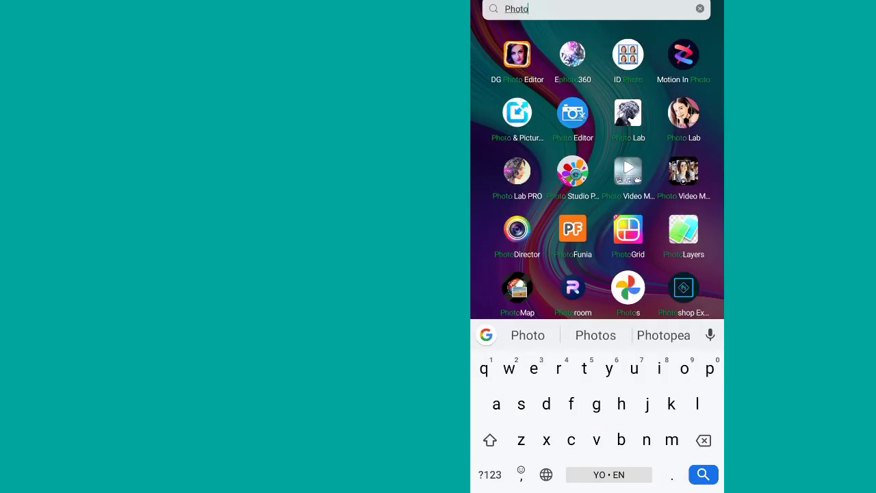
text(p)
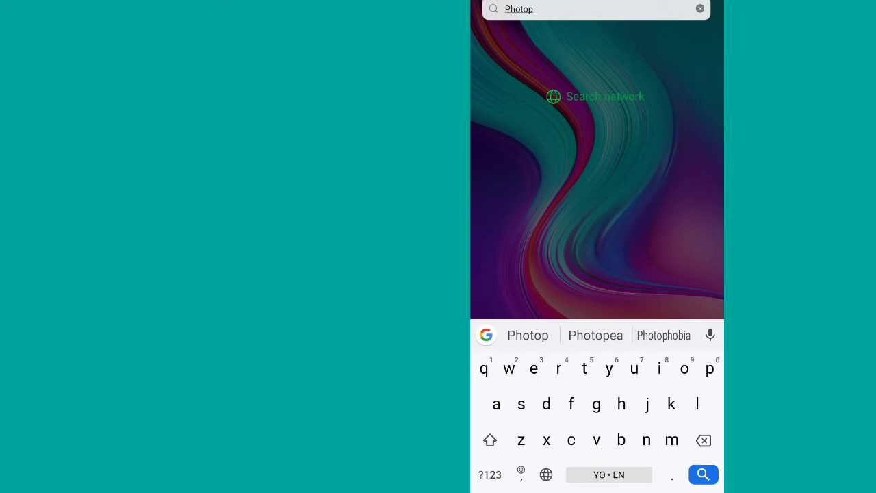
key(BackSpace)
key(BackSpace)
key(BackSpace)
text(Jj)
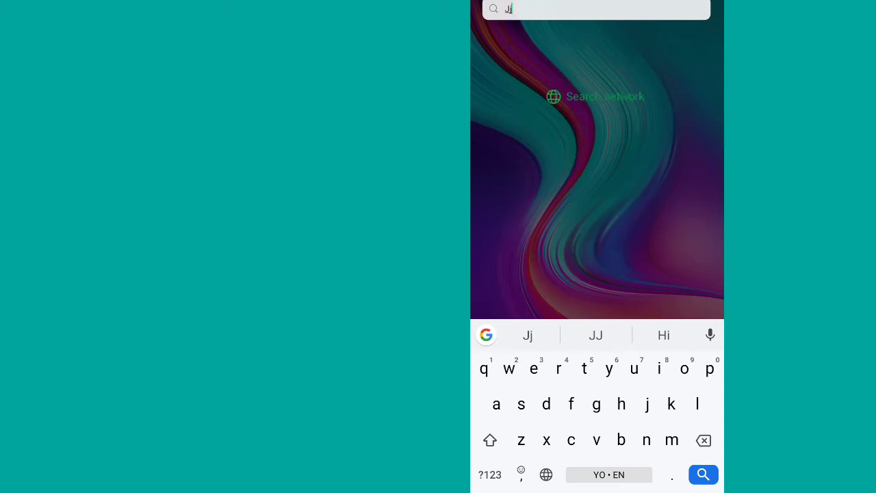
key(BackSpace)
key(BackSpace)
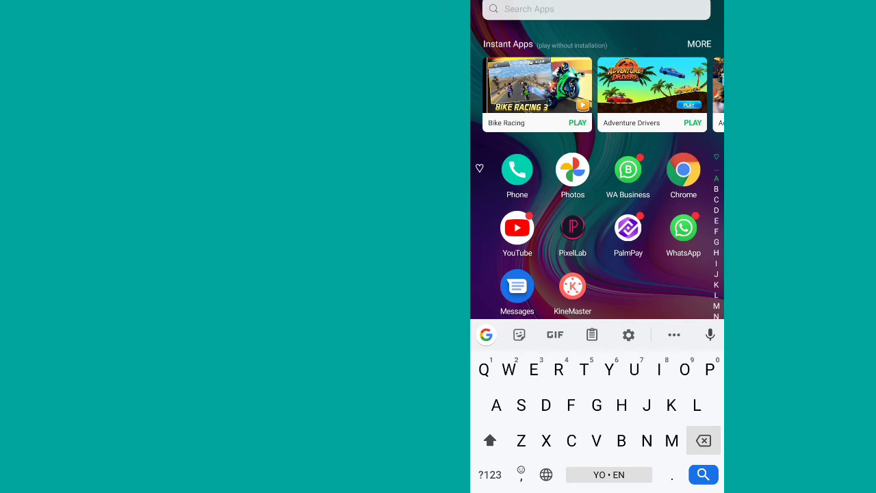
text(Ppppp)
key(BackSpace)
key(BackSpace)
key(BackSpace)
key(BackSpace)
text(Pho)
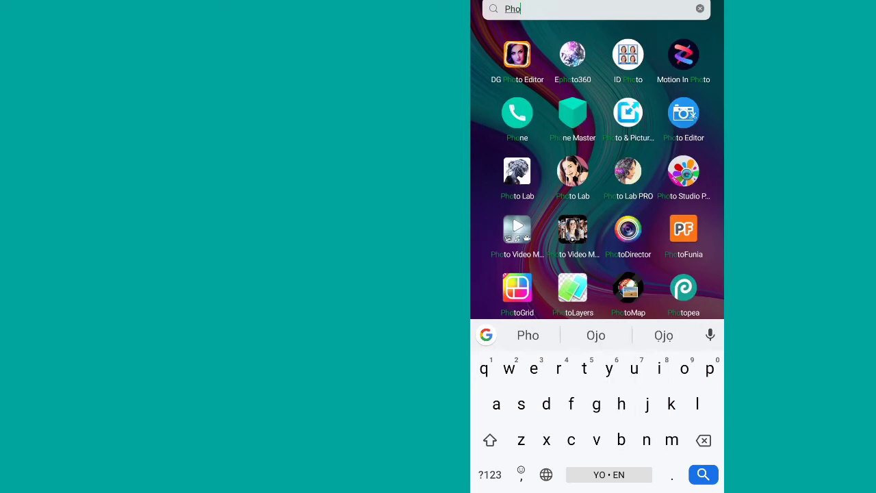
text(to)
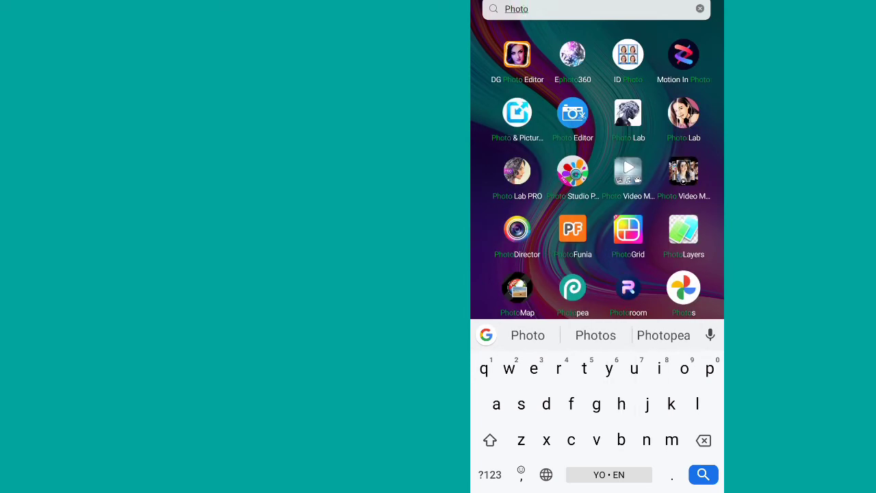
text(p)
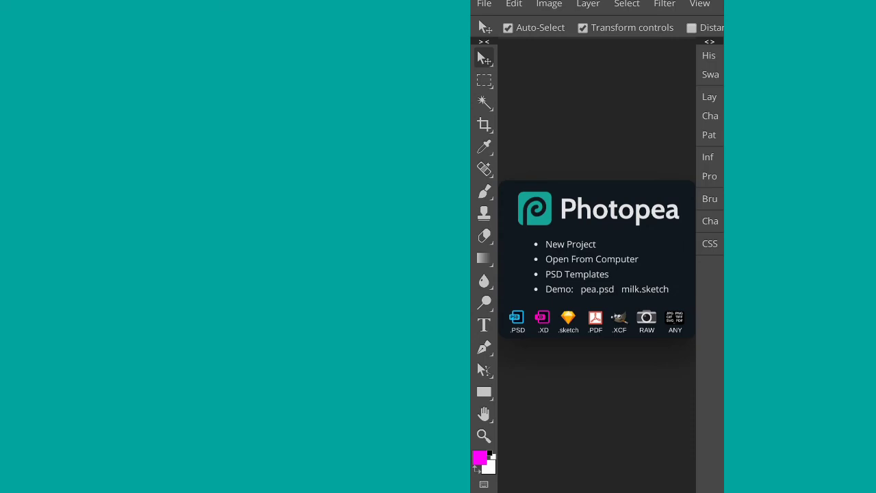
Open Photopea's File menu to pick an image from the phone
click(484, 4)
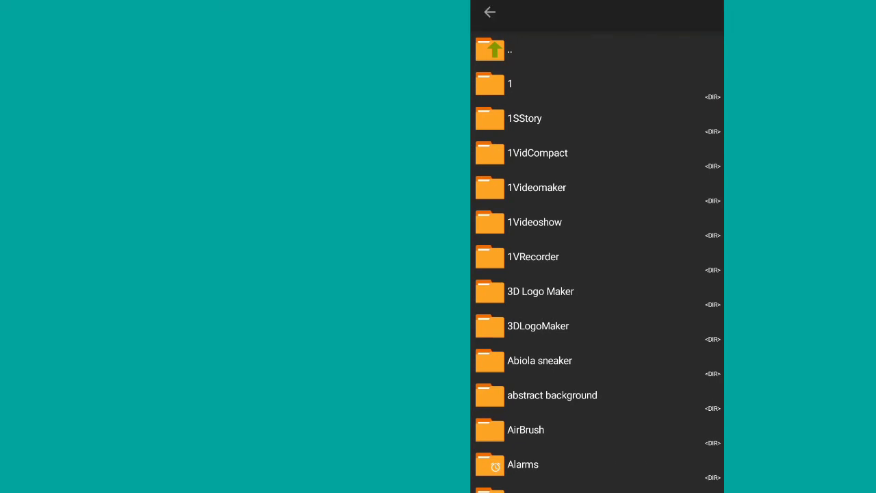
Browse the Drive account's My Drive in the picker to reach the 3d glass mockup file
click(488, 12)
click(480, 7)
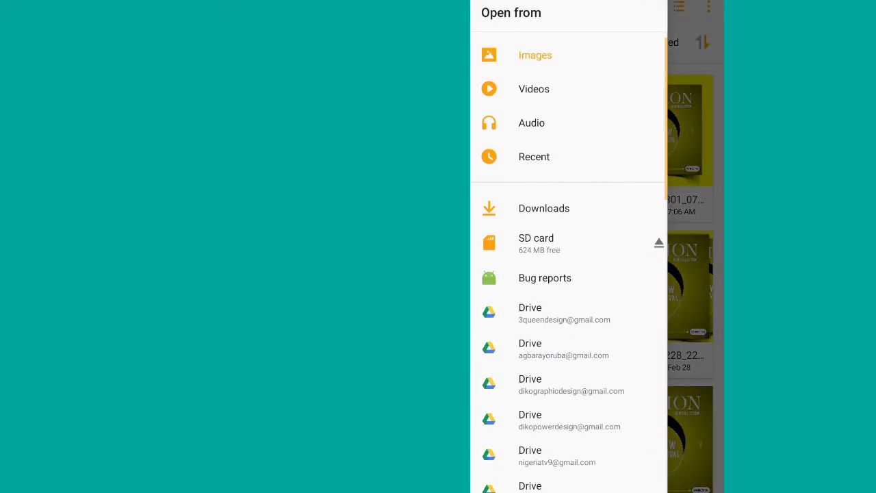
scroll(569, 274, down, 5)
click(548, 354)
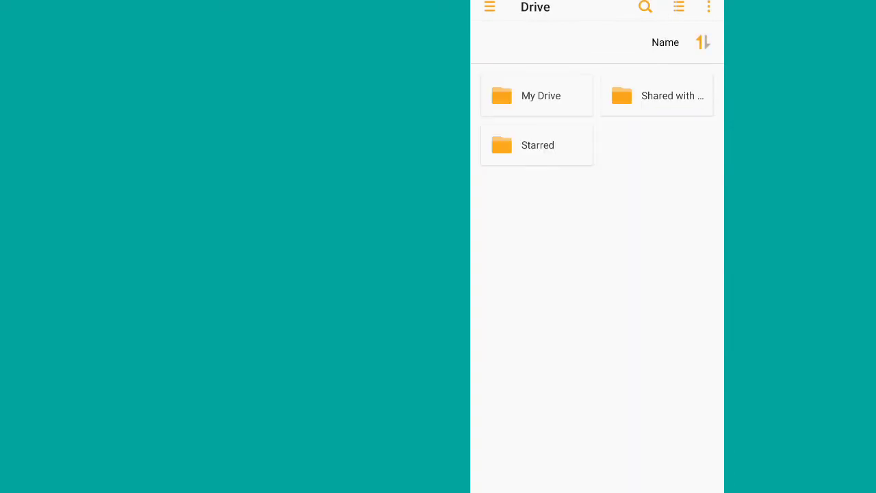
click(538, 96)
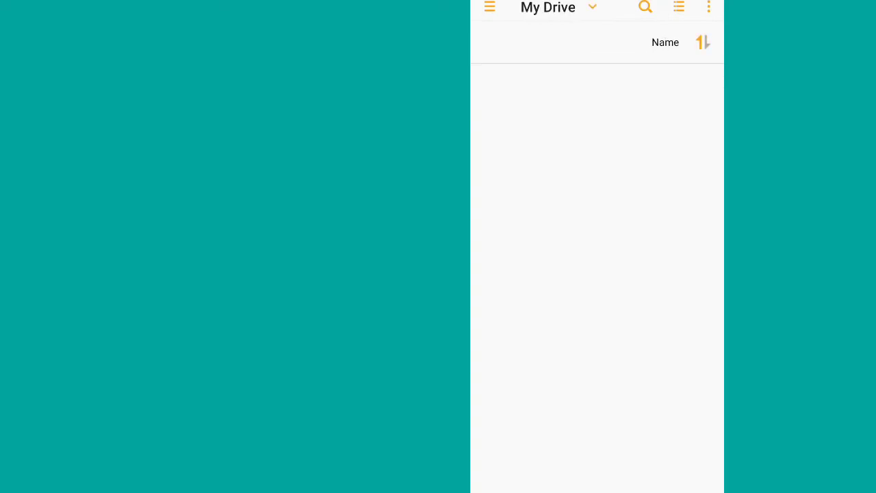
scroll(597, 274, down, 10)
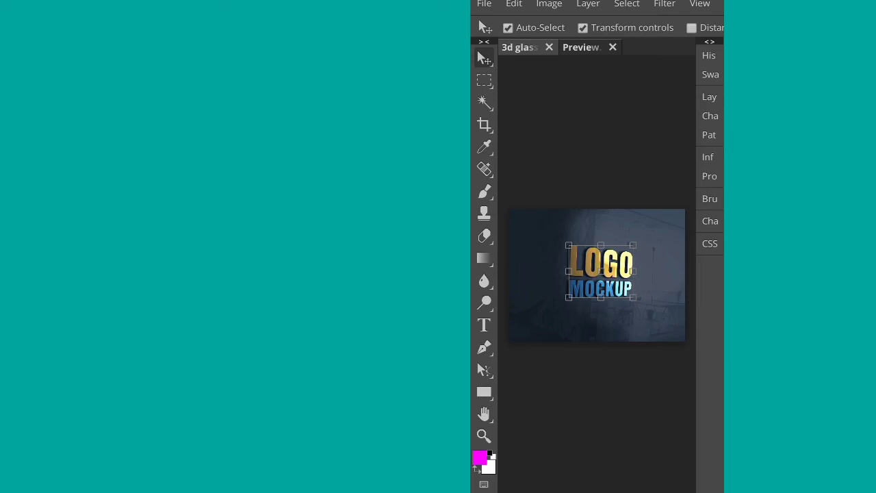
Hide the Preview logo layer, then start File > Open & Place for a new image
click(709, 97)
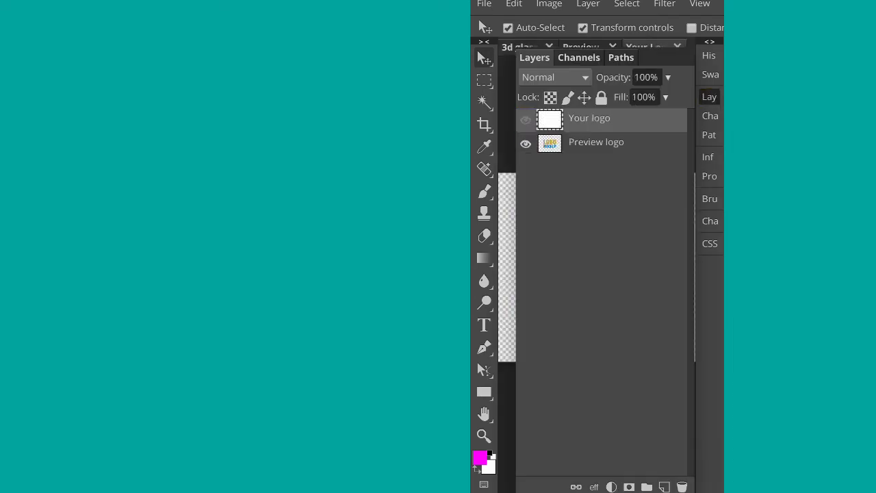
key(super)
key(Escape)
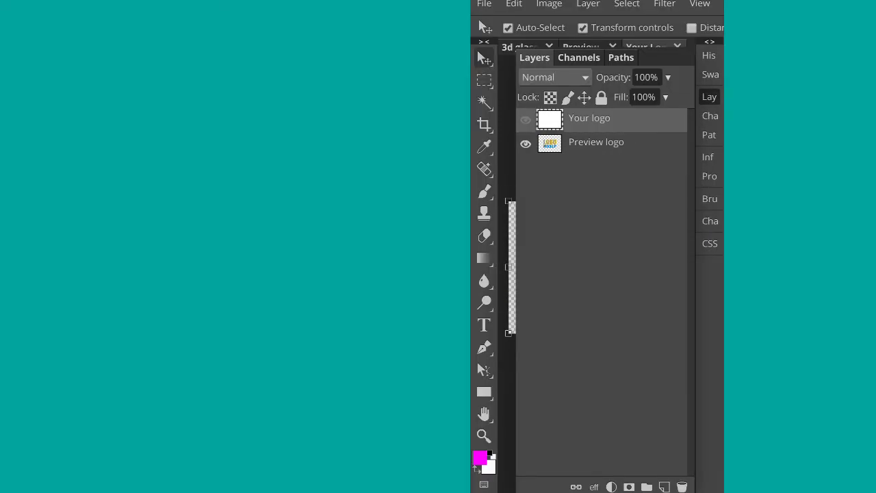
click(526, 143)
click(710, 97)
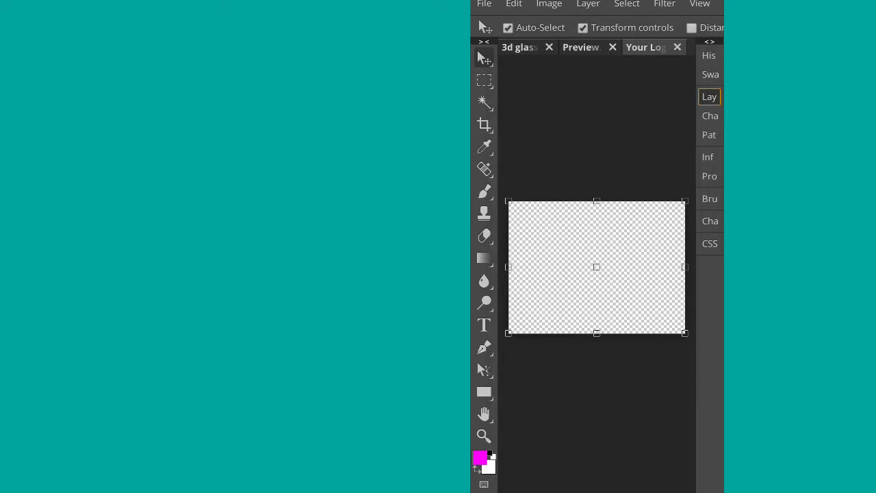
click(484, 5)
click(505, 46)
Place the gold logo image from Images > pixelLab into the logo document
click(520, 438)
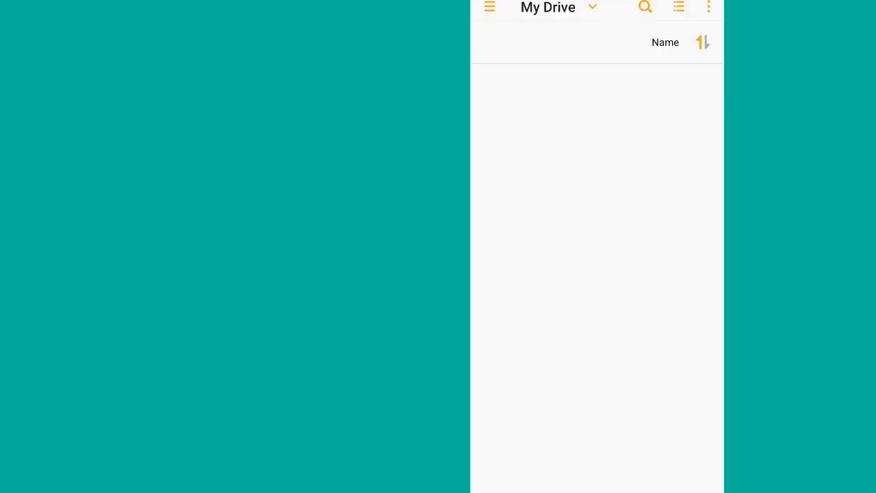
click(489, 7)
scroll(568, 274, down, 5)
scroll(568, 274, up, 5)
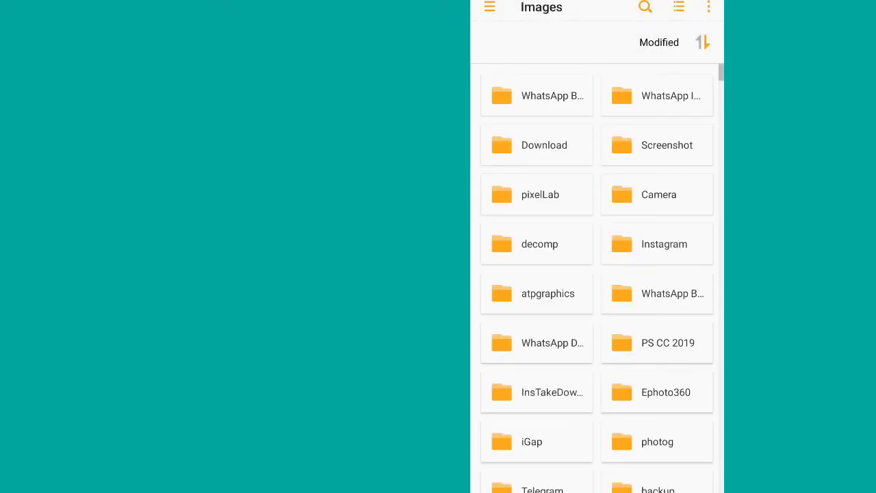
click(537, 194)
click(537, 130)
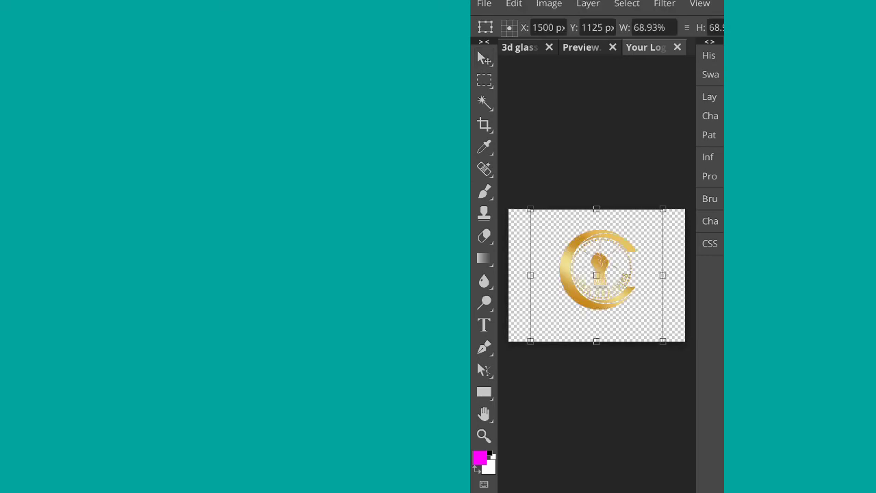
Move, narrow and tilt the gold logo a few degrees counter-clockwise, centring it on the canvas
drag(597, 275, 561, 259)
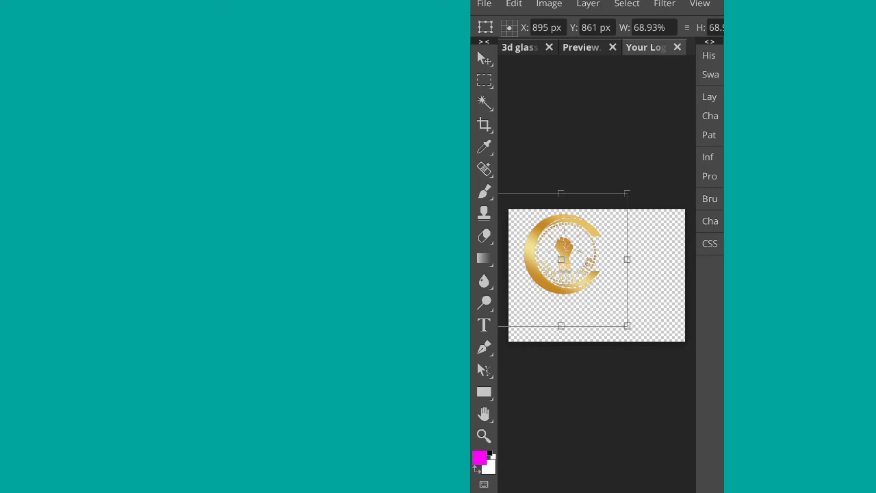
mouse_move(632, 332)
mouse_down()
mouse_move(685, 382)
mouse_move(695, 378)
mouse_up()
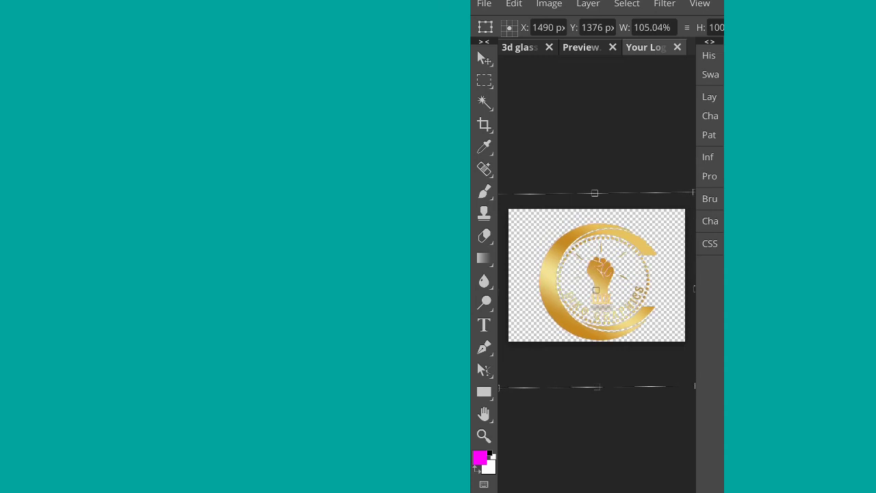
drag(596, 284, 570, 274)
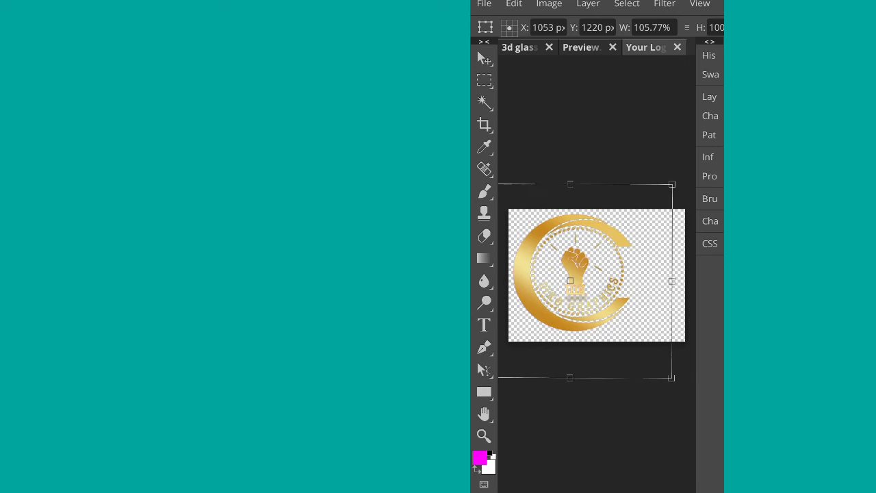
drag(675, 369, 668, 385)
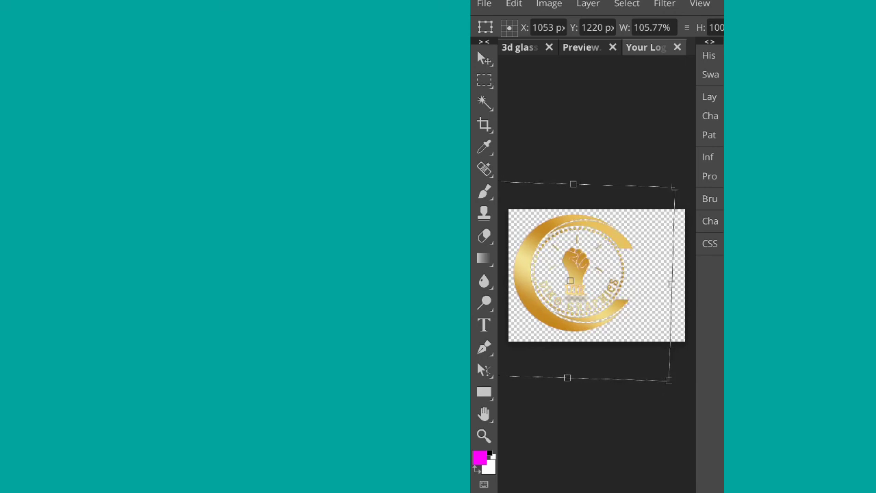
key(ctrl+z)
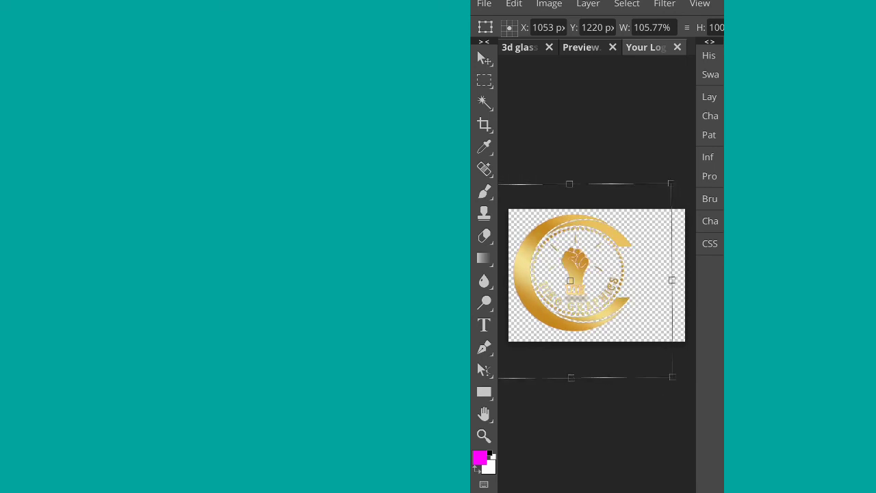
mouse_move(673, 376)
mouse_down()
mouse_move(645, 377)
mouse_move(667, 371)
mouse_up()
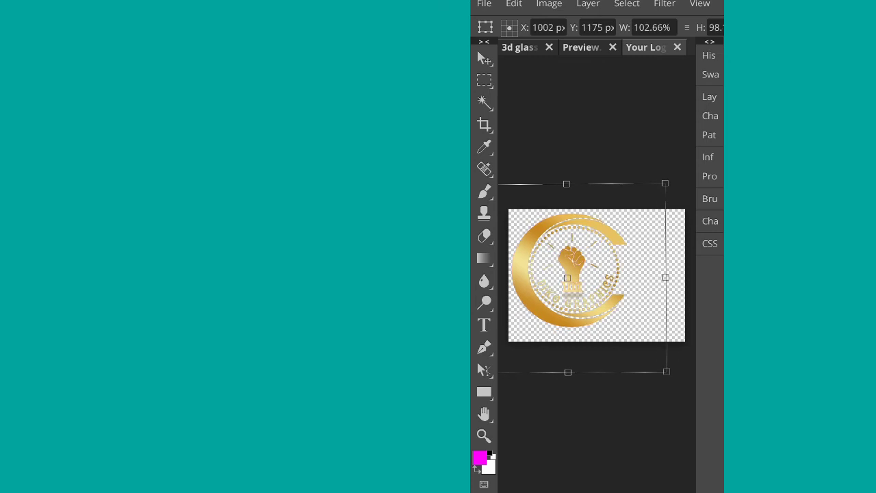
drag(603, 287, 592, 287)
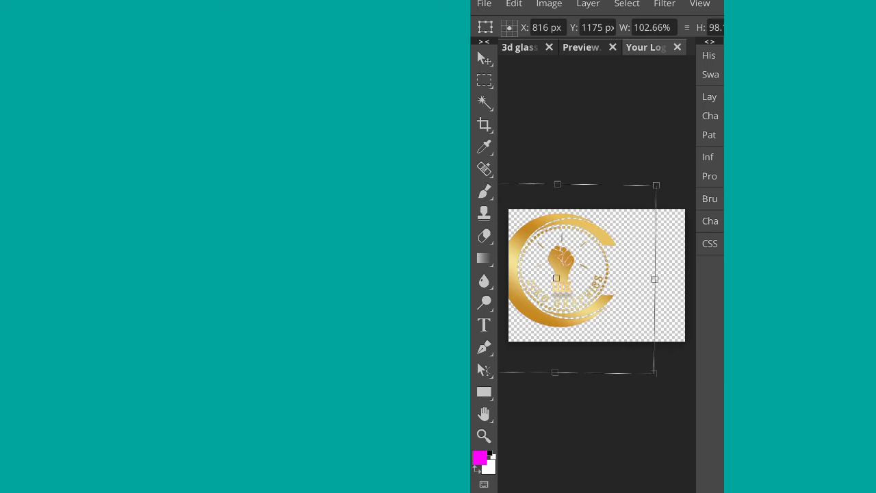
mouse_move(666, 378)
mouse_down()
mouse_move(672, 370)
mouse_move(632, 377)
mouse_move(653, 375)
mouse_move(643, 381)
mouse_up()
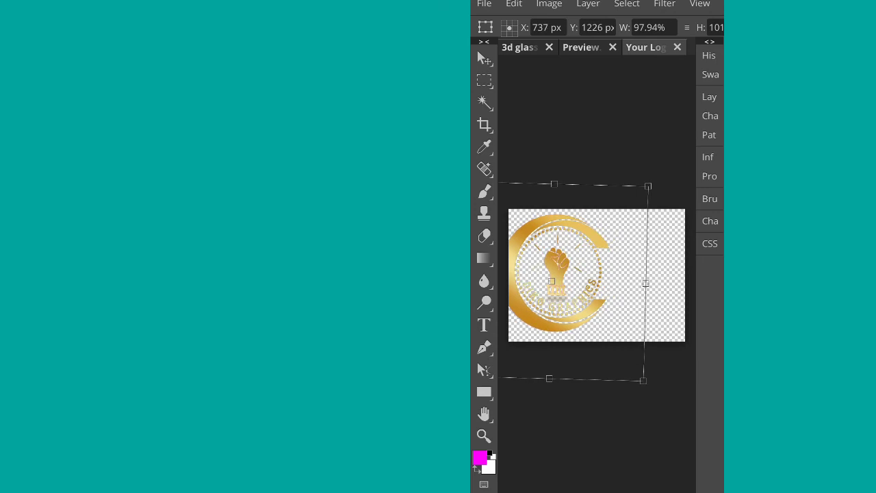
drag(602, 295, 644, 299)
Save the Your logo smart object with Ctrl+S so the mockup shows the gold logo
click(484, 4)
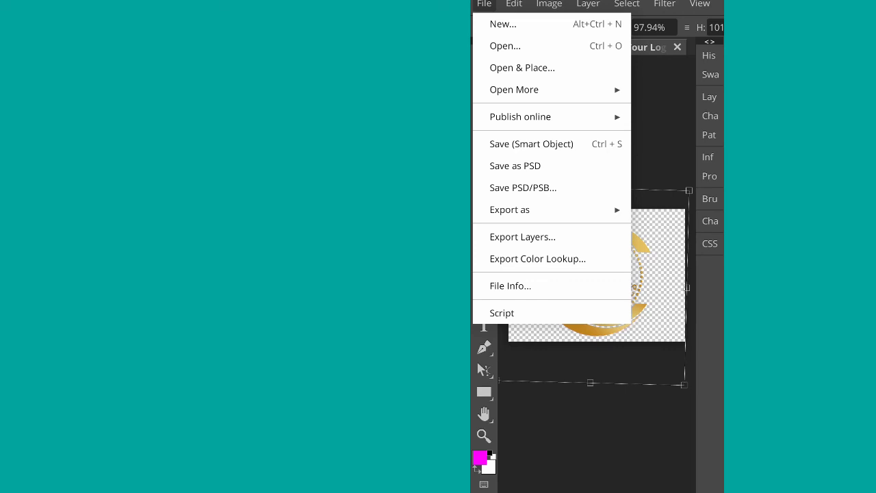
key(ctrl+s)
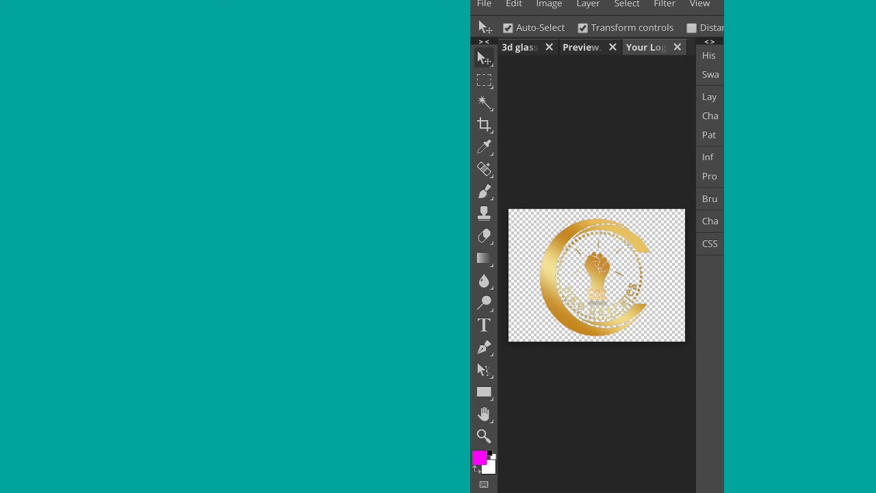
Return to the 3d glass mockup, zoom in on the gold logo, and bring up the export formats
key(ctrl+Tab)
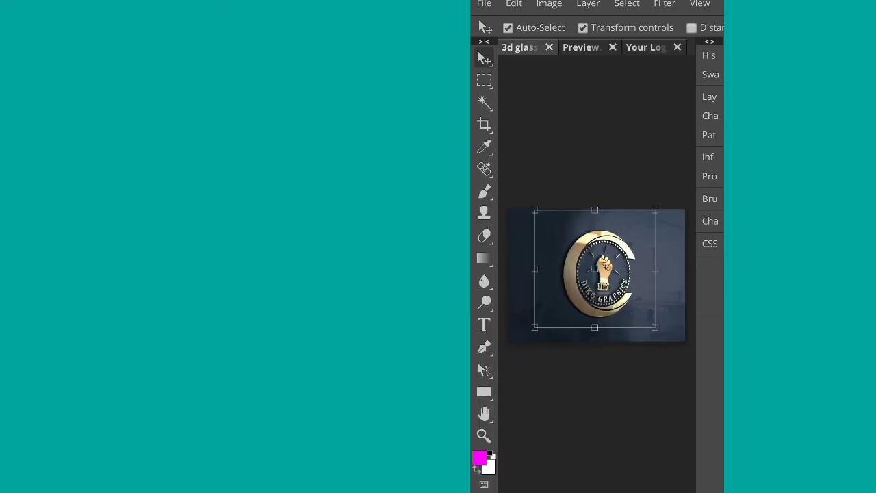
scroll(578, 360, up, 2)
scroll(578, 361, up, 2)
scroll(578, 361, up, 1)
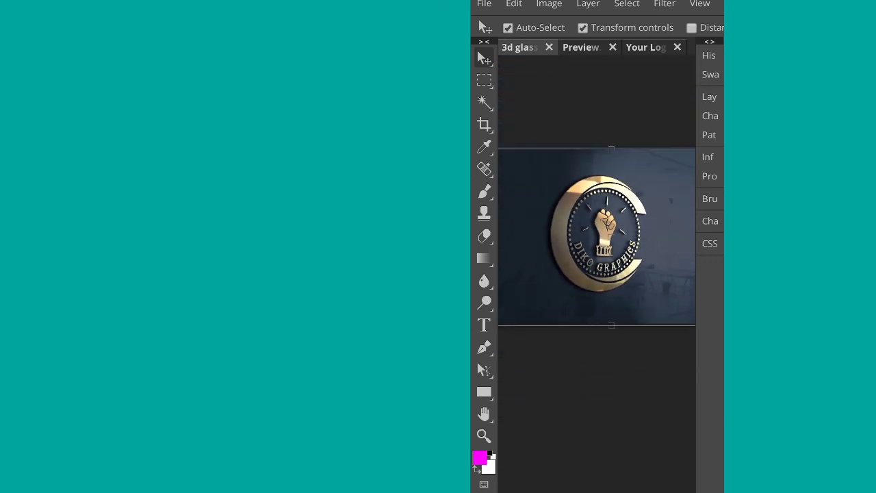
click(484, 4)
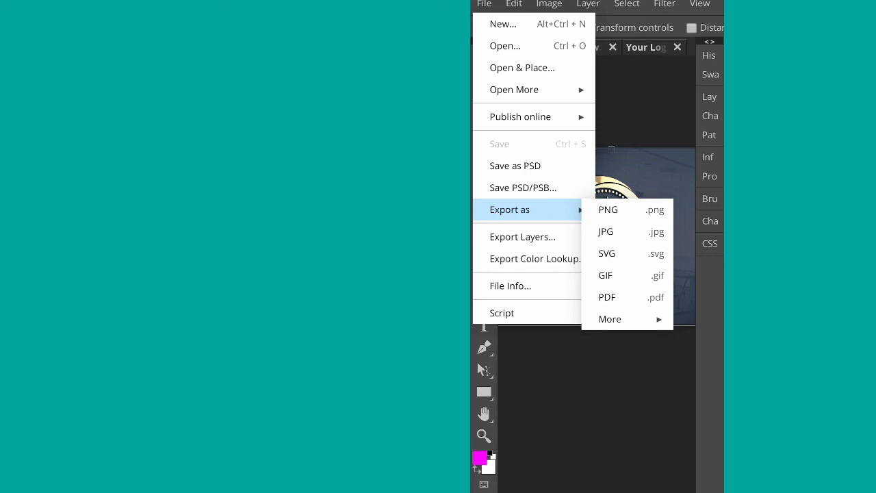
Export the mockup as a 2000 × 1500 JPG at 70% quality
key(Escape)
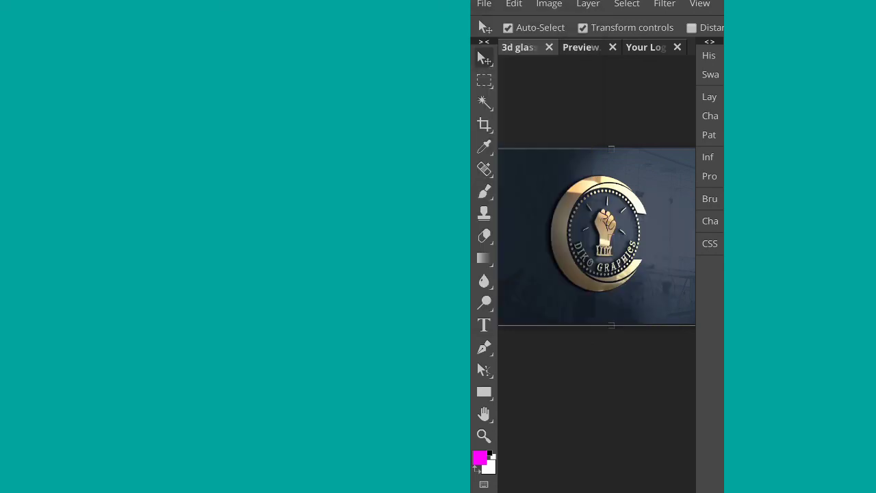
click(484, 4)
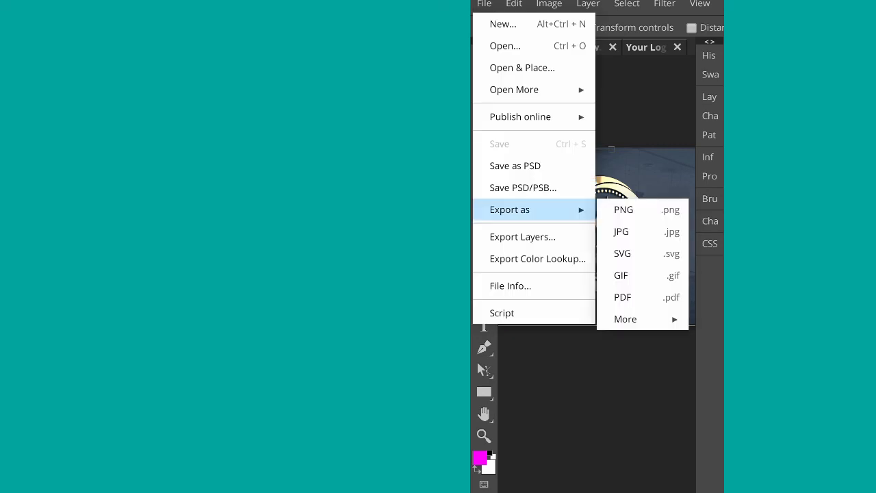
click(621, 232)
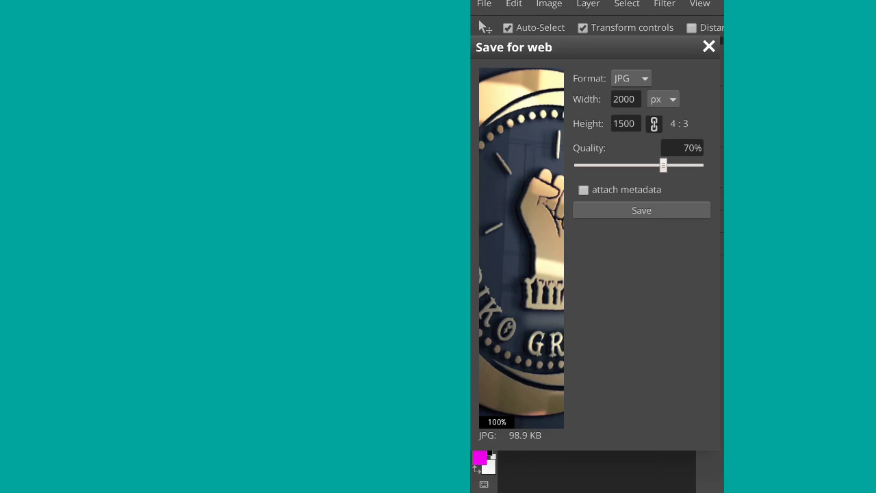
key(Escape)
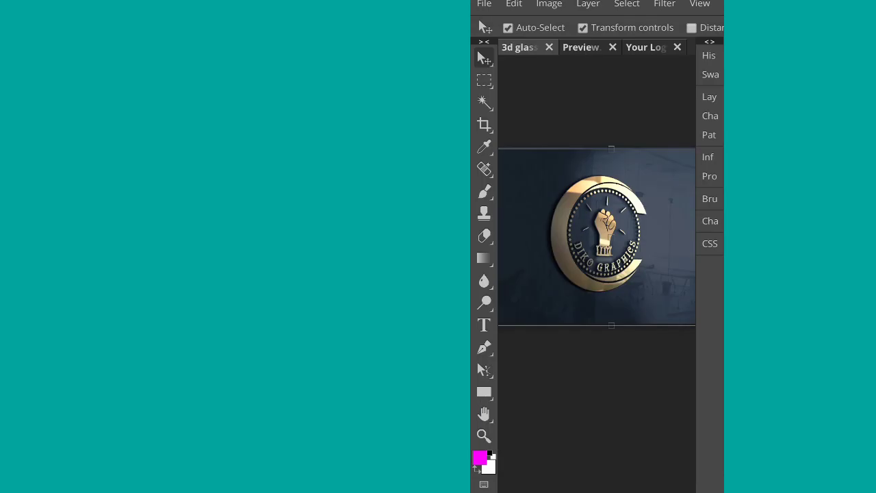